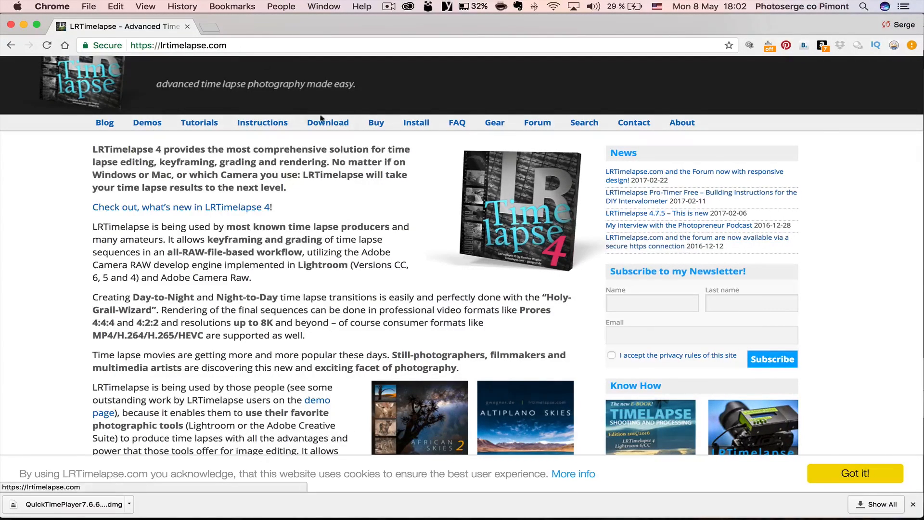
Open the LRTimelapse download page and look over the Windows and Mac downloads for version 4.7.5
{"action": "left_click", "coordinate": [329, 127]}
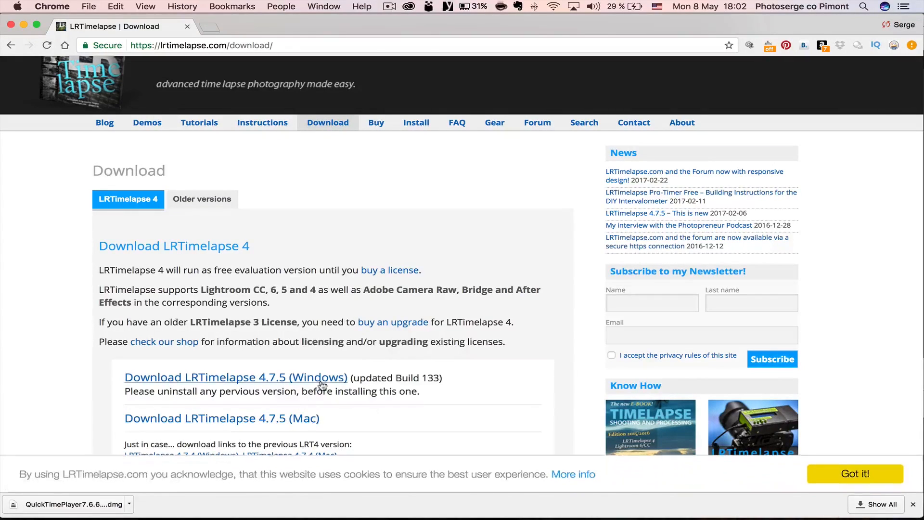
{"action": "scroll", "coordinate": [374, 364], "scroll_direction": "down", "scroll_amount": 3}
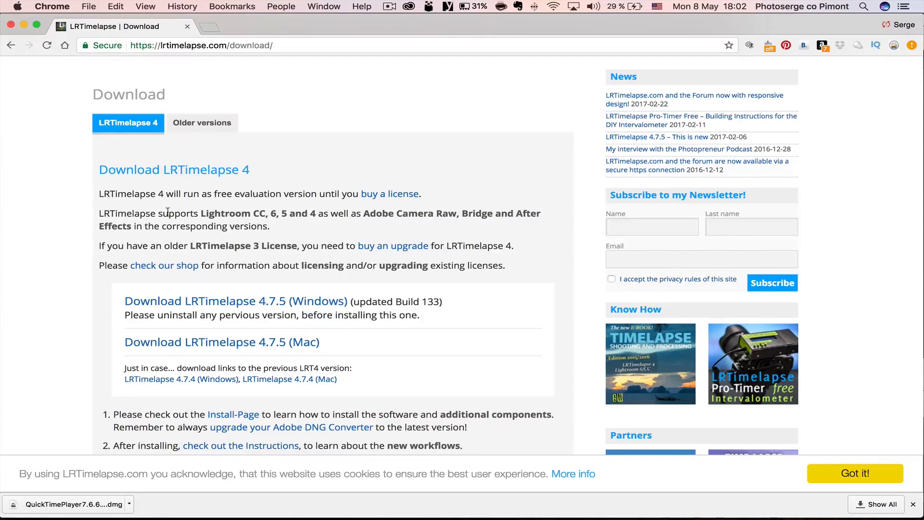
Switch to Lightroom and set the first photo's Highlights to -100, Shadows to +100, Whites to +54 and Blacks to -15
{"action": "key", "text": "super+Tab"}
{"action": "left_click", "coordinate": [309, 257]}
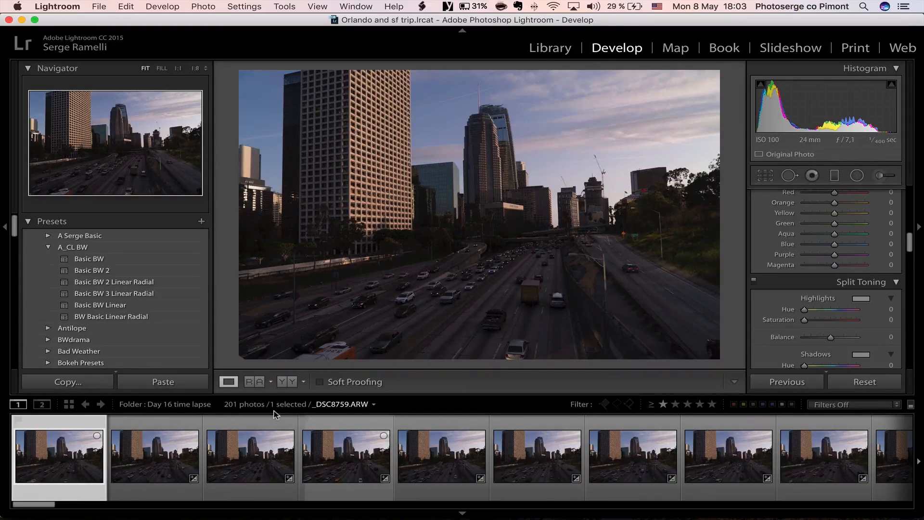
{"action": "scroll", "coordinate": [903, 273], "scroll_direction": "up", "scroll_amount": 10}
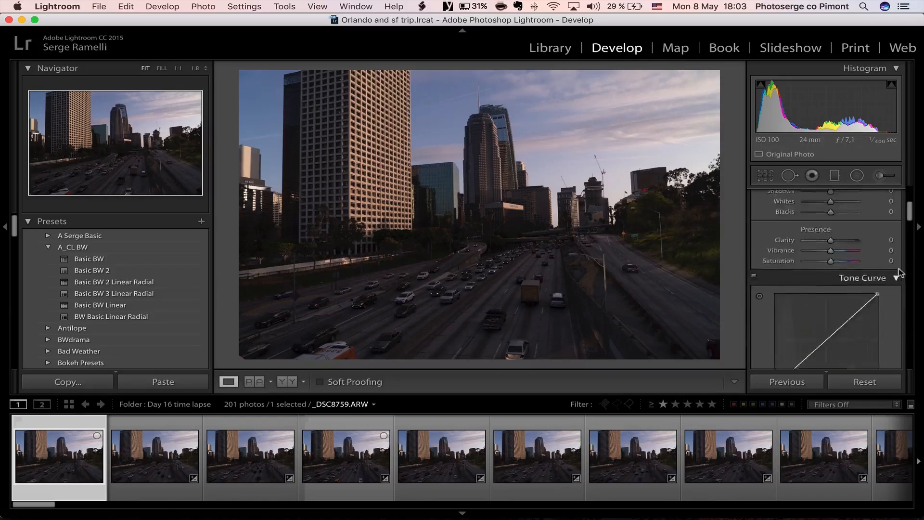
{"action": "left_click_drag", "start_coordinate": [831, 324], "coordinate": [803, 316]}
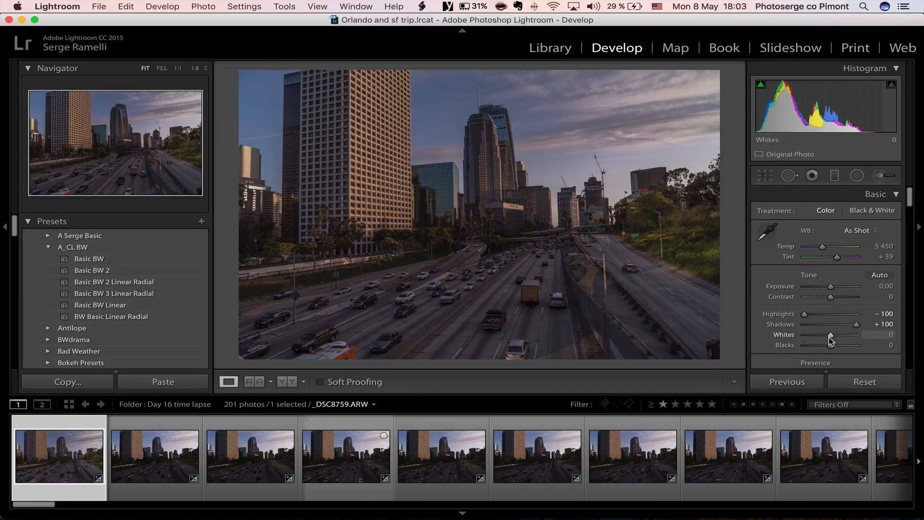
{"action": "mouse_move", "coordinate": [831, 337]}
{"action": "left_mouse_down"}
{"action": "mouse_move", "coordinate": [844, 332]}
{"action": "mouse_move", "coordinate": [826, 341]}
{"action": "left_mouse_up"}
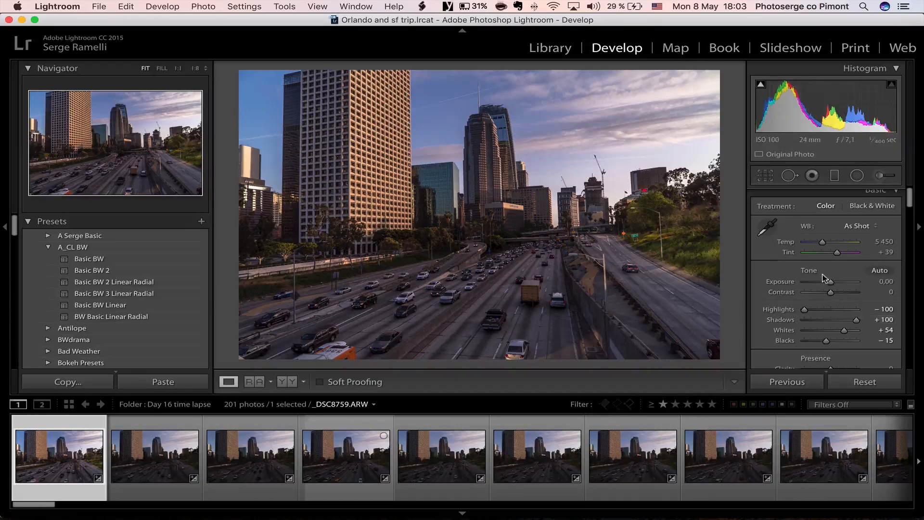
Try the Shade white balance, settle on Daylight at 5500 and raise the Tint to +30
{"action": "left_click", "coordinate": [861, 226]}
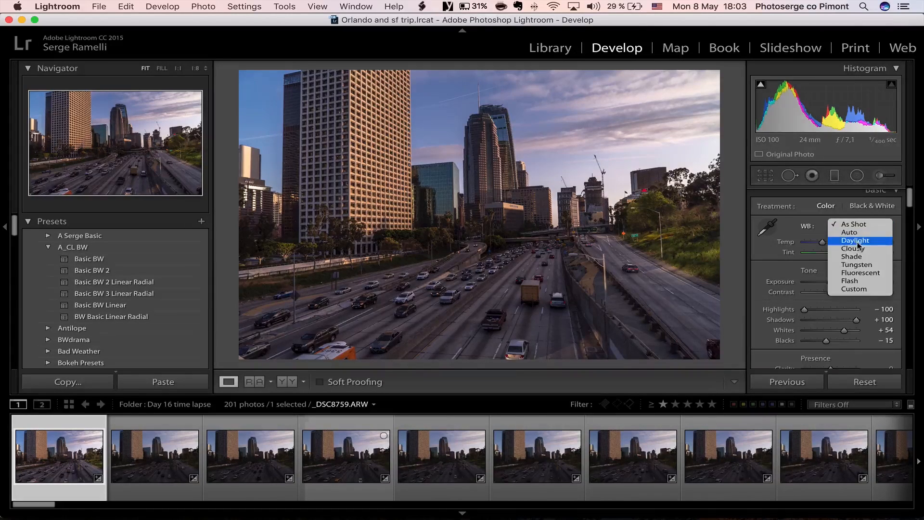
{"action": "left_click", "coordinate": [857, 256]}
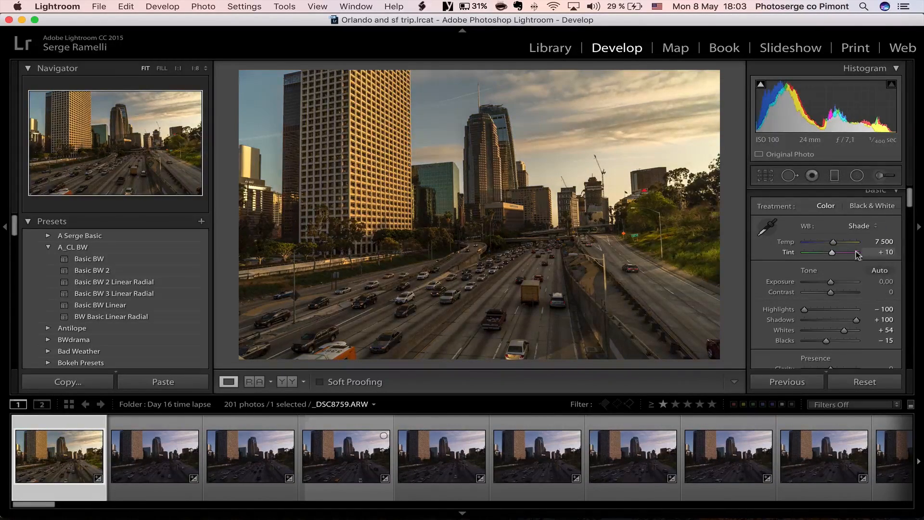
{"action": "left_click", "coordinate": [864, 226]}
{"action": "left_click", "coordinate": [871, 210]}
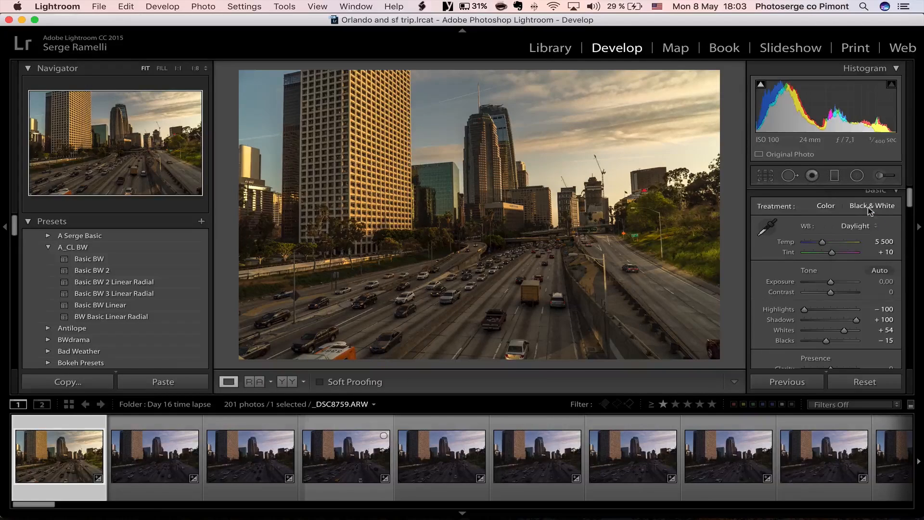
{"action": "left_click", "coordinate": [833, 253]}
{"action": "left_click_drag", "start_coordinate": [833, 253], "coordinate": [836, 253]}
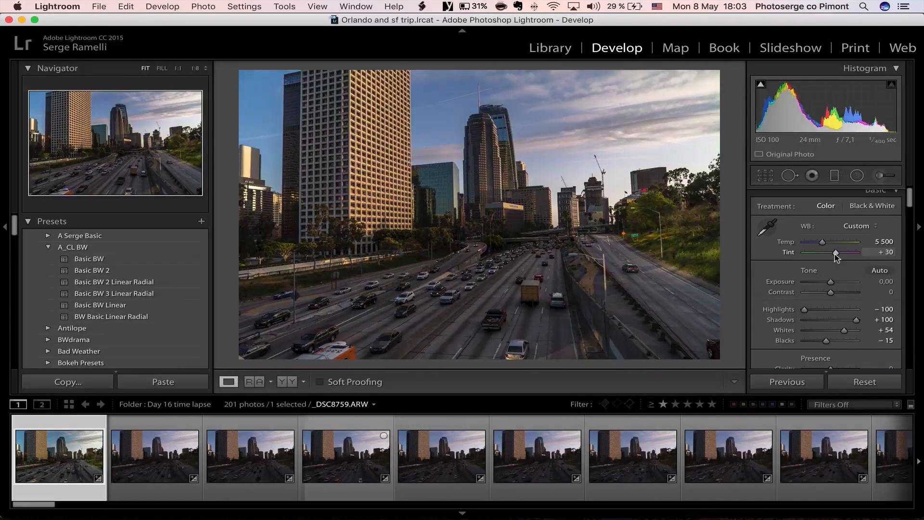
Draw a large radial filter over the bright sky beside the towers and invert its mask
{"action": "left_click", "coordinate": [857, 177]}
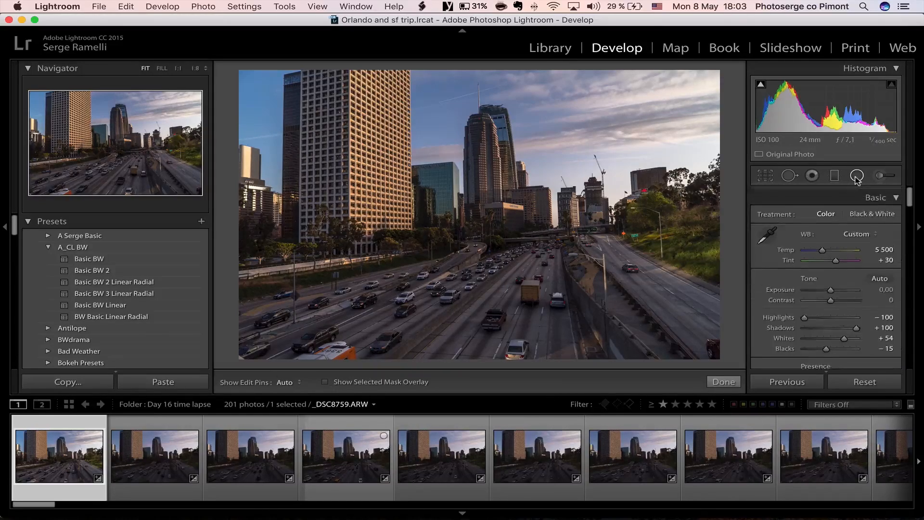
{"action": "left_click_drag", "start_coordinate": [611, 124], "coordinate": [777, 249]}
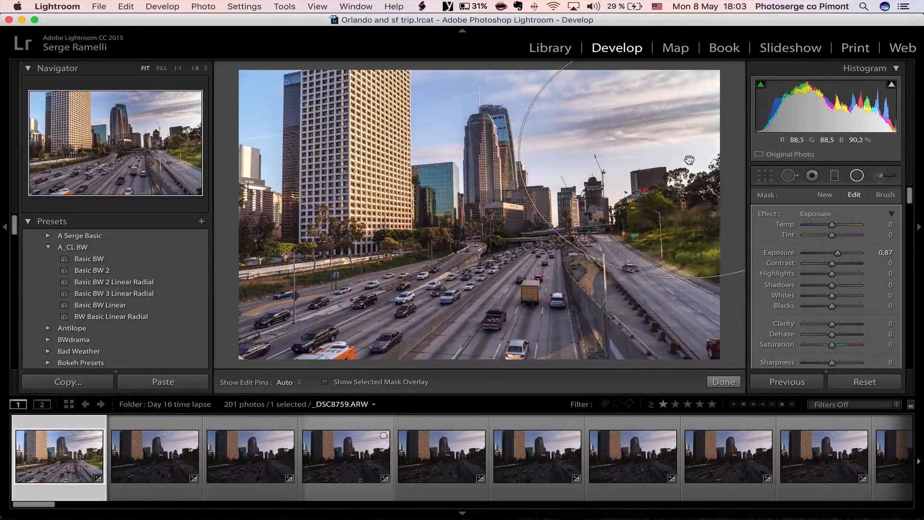
{"action": "scroll", "coordinate": [799, 266], "scroll_direction": "down", "scroll_amount": 3}
{"action": "scroll", "coordinate": [800, 266], "scroll_direction": "down", "scroll_amount": 2}
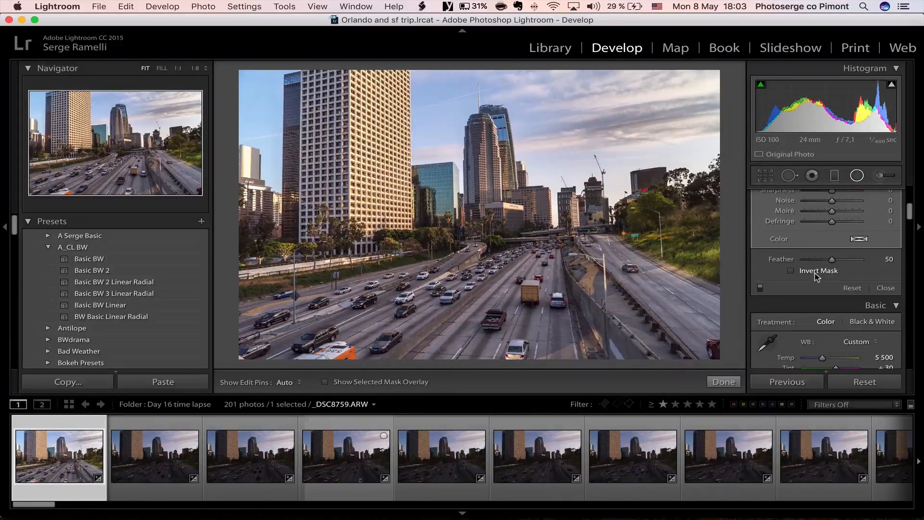
{"action": "left_click", "coordinate": [817, 270]}
{"action": "scroll", "coordinate": [838, 261], "scroll_direction": "up", "scroll_amount": 5}
Give the radial filter Temp 78, Tint 37, Exposure 1.09 and Saturation 65, and shift it slightly toward the photo's right edge
{"action": "left_click", "coordinate": [835, 214]}
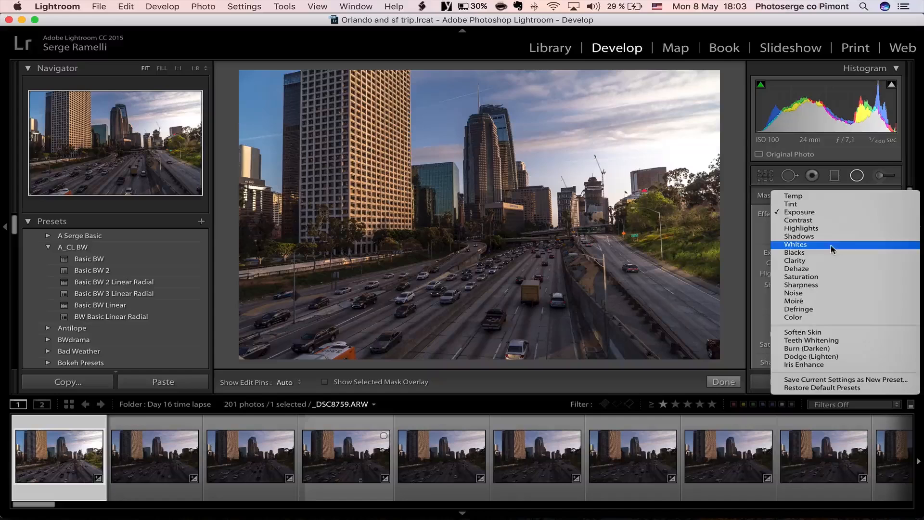
{"action": "left_click", "coordinate": [834, 215]}
{"action": "left_click_drag", "start_coordinate": [838, 256], "coordinate": [843, 236]}
{"action": "left_click_drag", "start_coordinate": [832, 344], "coordinate": [850, 346]}
{"action": "mouse_move", "coordinate": [584, 116]}
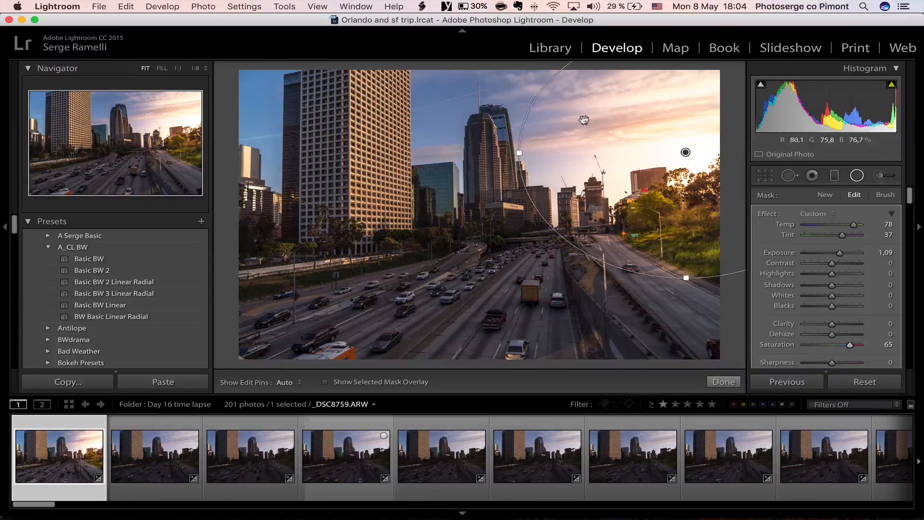
{"action": "left_click_drag", "start_coordinate": [711, 144], "coordinate": [711, 141]}
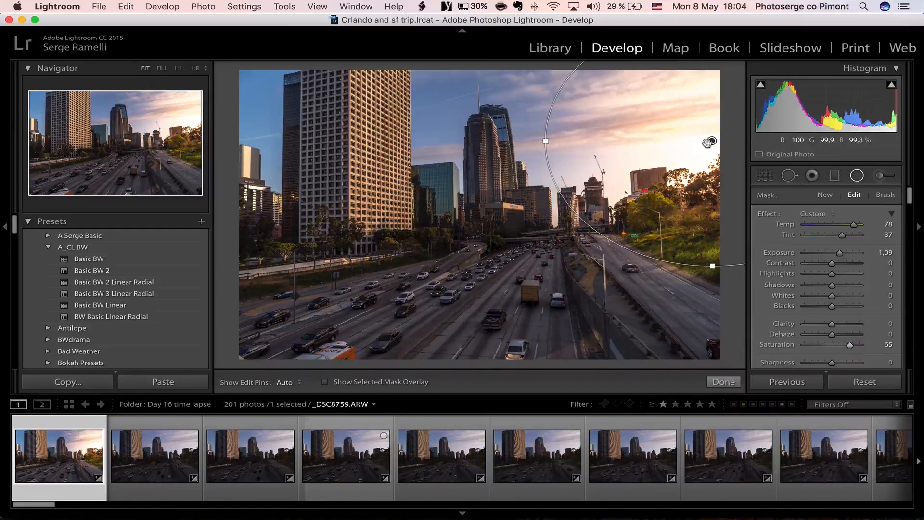
{"action": "left_click", "coordinate": [731, 383]}
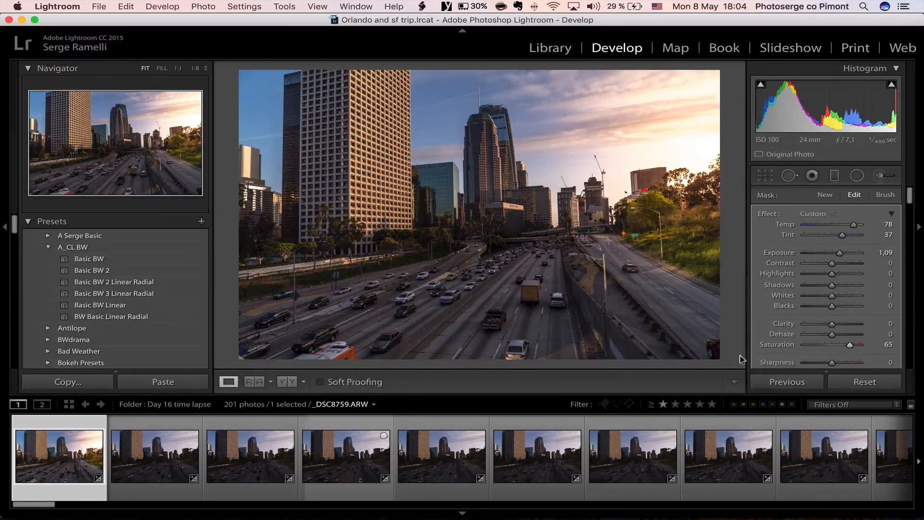
Add a graduated filter across the upper sky, tilt it to darken the upper-left area, and set its Exposure to -0.69
{"action": "left_click", "coordinate": [836, 176]}
{"action": "left_click_drag", "start_coordinate": [461, 87], "coordinate": [462, 179]}
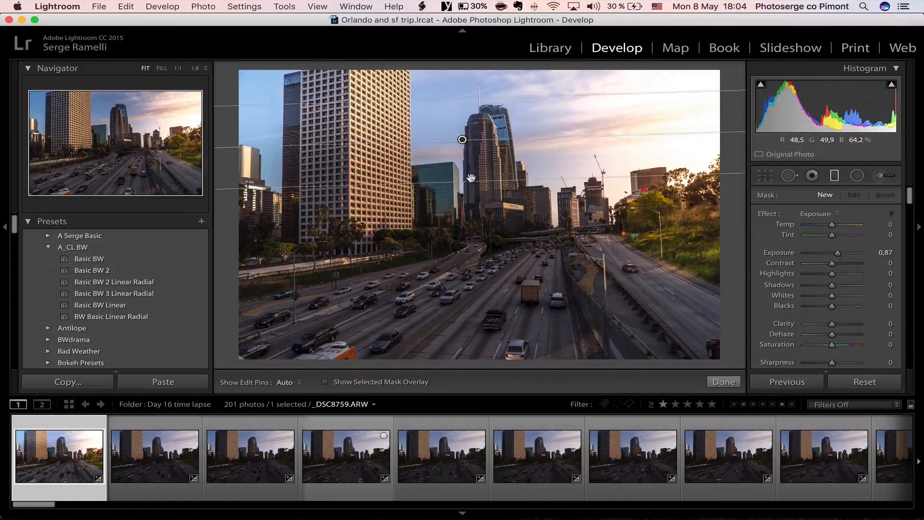
{"action": "left_click", "coordinate": [832, 214]}
{"action": "left_click", "coordinate": [832, 214]}
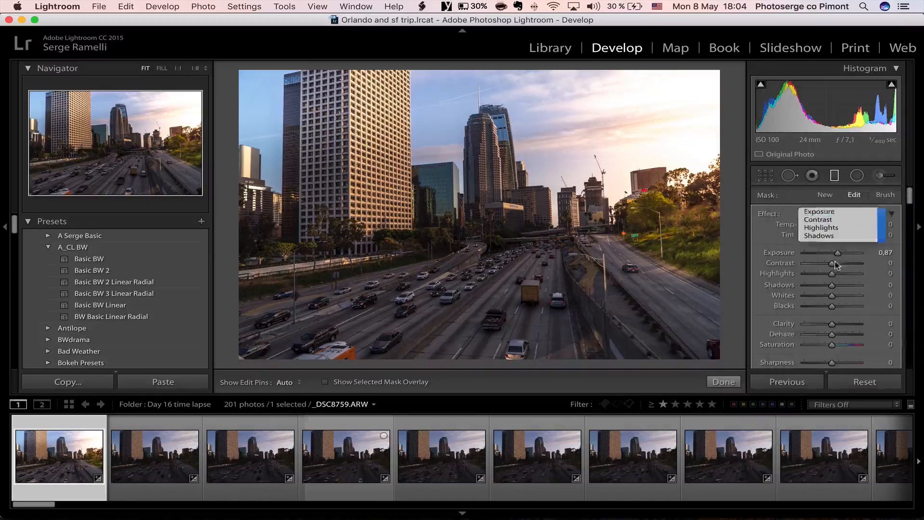
{"action": "left_click", "coordinate": [830, 214]}
{"action": "left_click", "coordinate": [829, 214]}
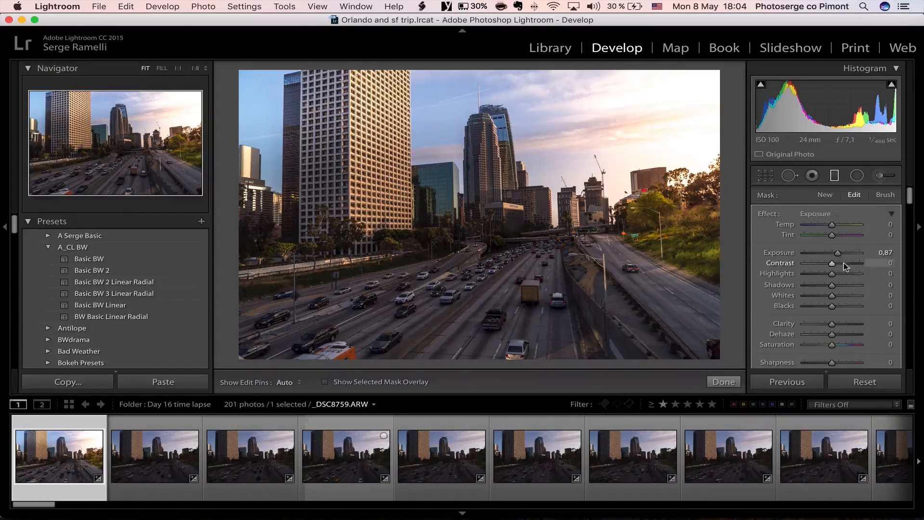
{"action": "mouse_move", "coordinate": [835, 256]}
{"action": "left_mouse_down"}
{"action": "mouse_move", "coordinate": [821, 257]}
{"action": "mouse_move", "coordinate": [829, 256]}
{"action": "left_mouse_up"}
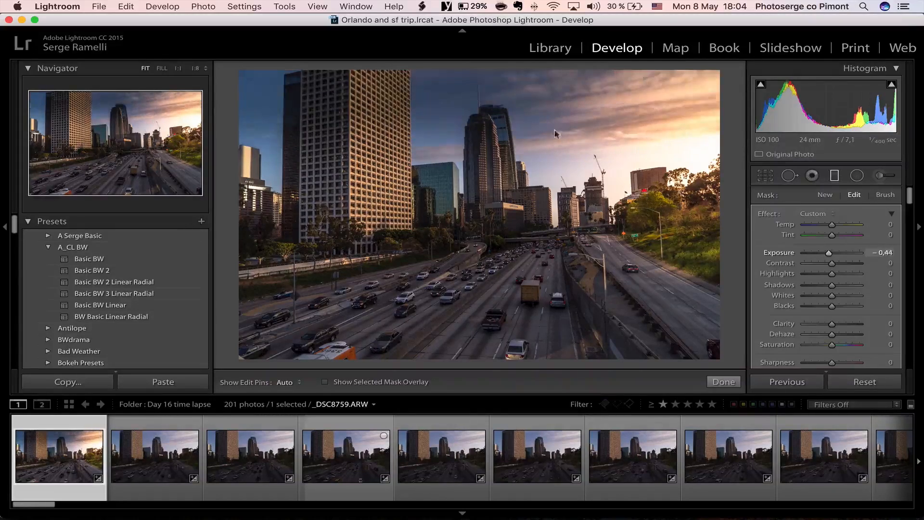
{"action": "left_click_drag", "start_coordinate": [477, 141], "coordinate": [469, 143]}
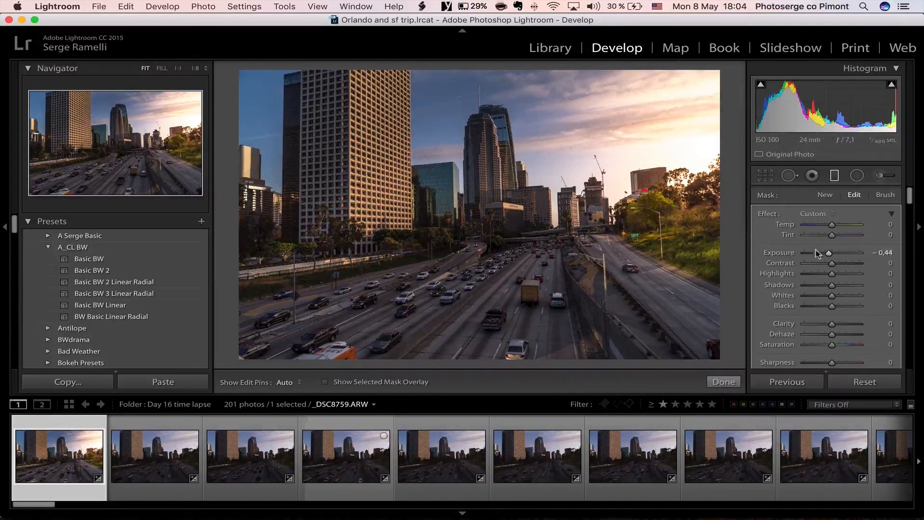
{"action": "left_click_drag", "start_coordinate": [829, 255], "coordinate": [827, 254]}
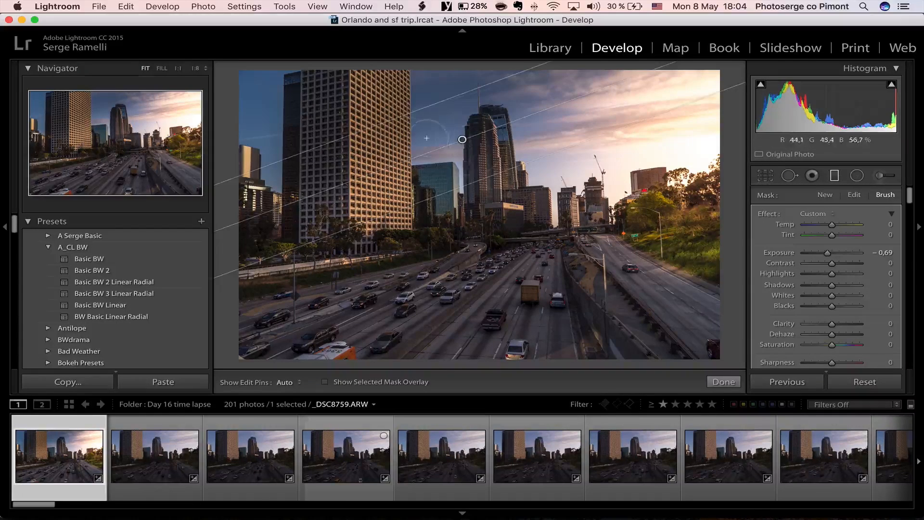
Erase the sky graduated filter from the buildings using an Auto Mask brush with Size 23, Feather 100 and Flow 60
{"action": "key", "text": "alt"}
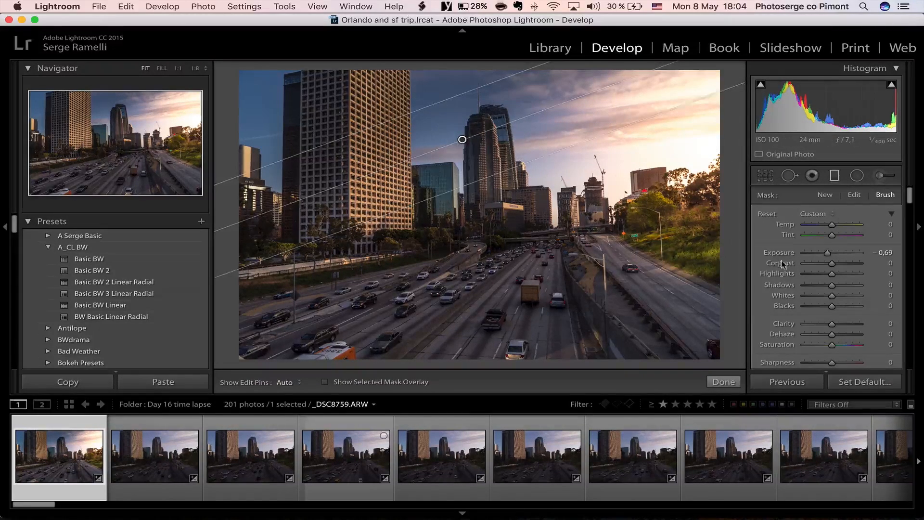
{"action": "scroll", "coordinate": [911, 201], "scroll_direction": "down", "scroll_amount": 5}
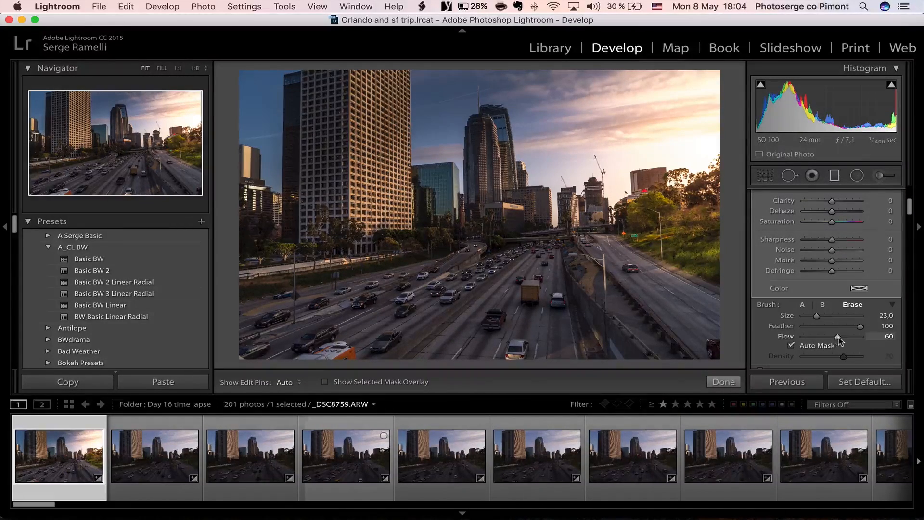
{"action": "key", "text": "h"}
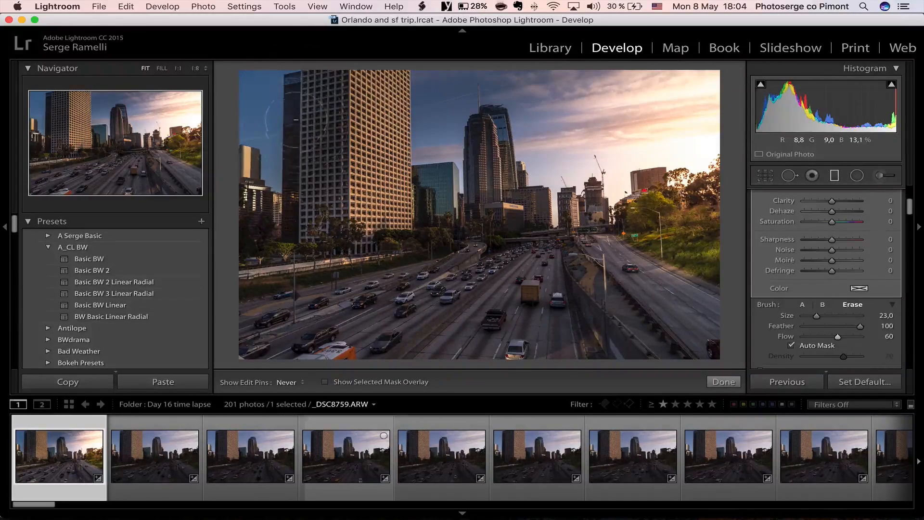
{"action": "key", "text": "h"}
{"action": "key", "text": "h"}
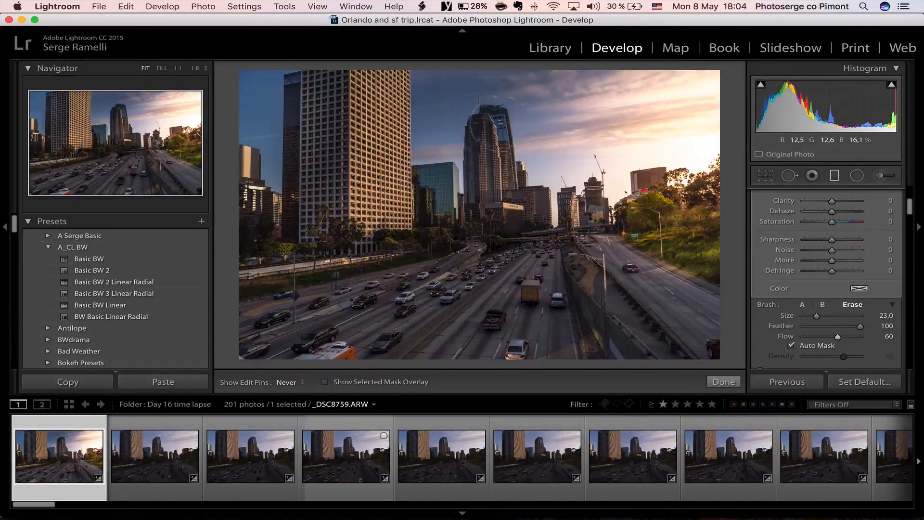
{"action": "left_click_drag", "start_coordinate": [500, 128], "coordinate": [492, 121]}
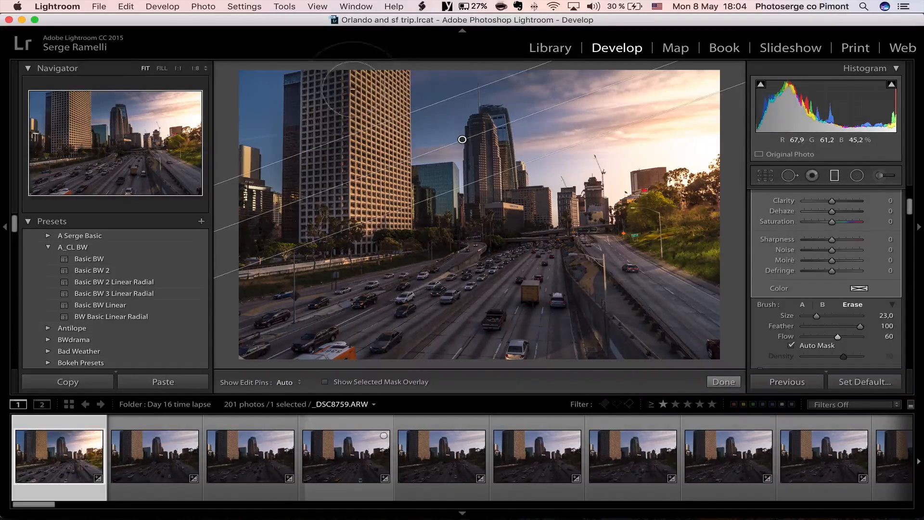
Turn off Auto Mask for the eraser and erase the sky filter from the large tower's facade
{"action": "key", "text": "alt"}
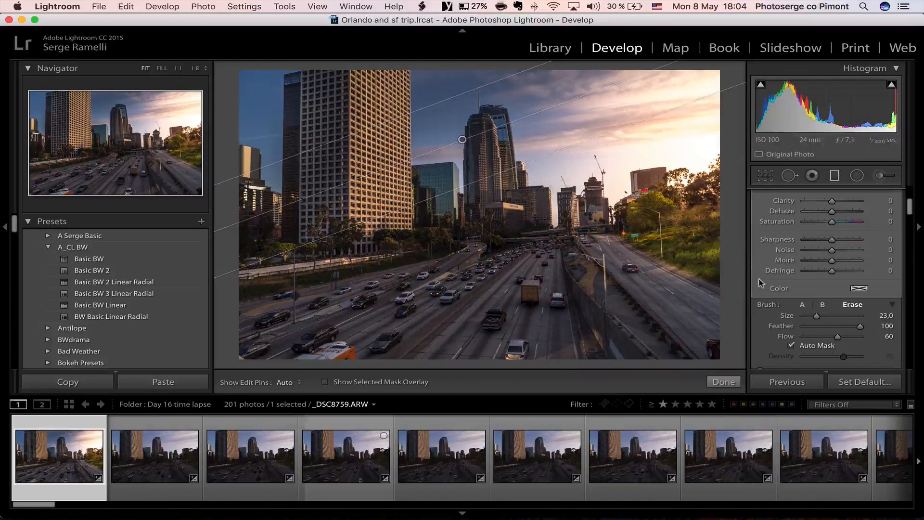
{"action": "mouse_move", "coordinate": [350, 135]}
{"action": "left_mouse_down"}
{"action": "mouse_move", "coordinate": [351, 72]}
{"action": "mouse_move", "coordinate": [356, 162]}
{"action": "mouse_move", "coordinate": [349, 53]}
{"action": "mouse_move", "coordinate": [347, 84]}
{"action": "mouse_move", "coordinate": [347, 62]}
{"action": "left_mouse_up"}
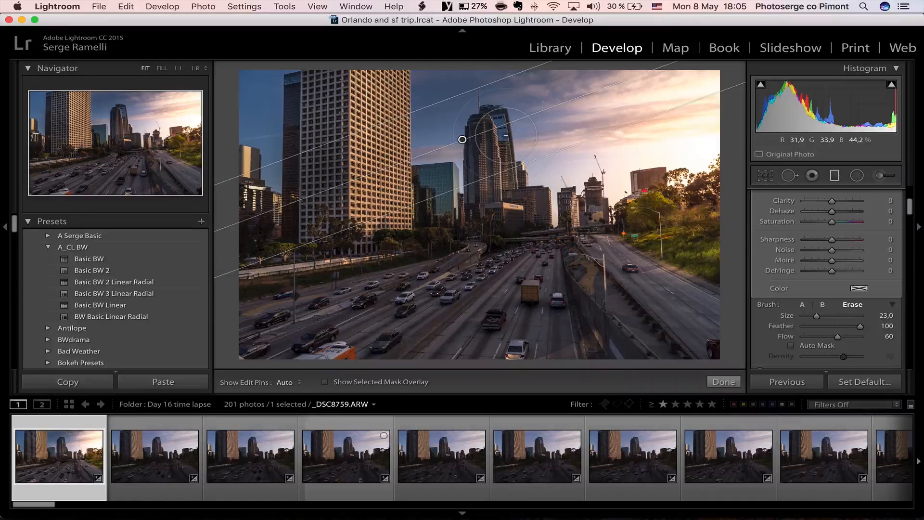
{"action": "key", "text": "alt"}
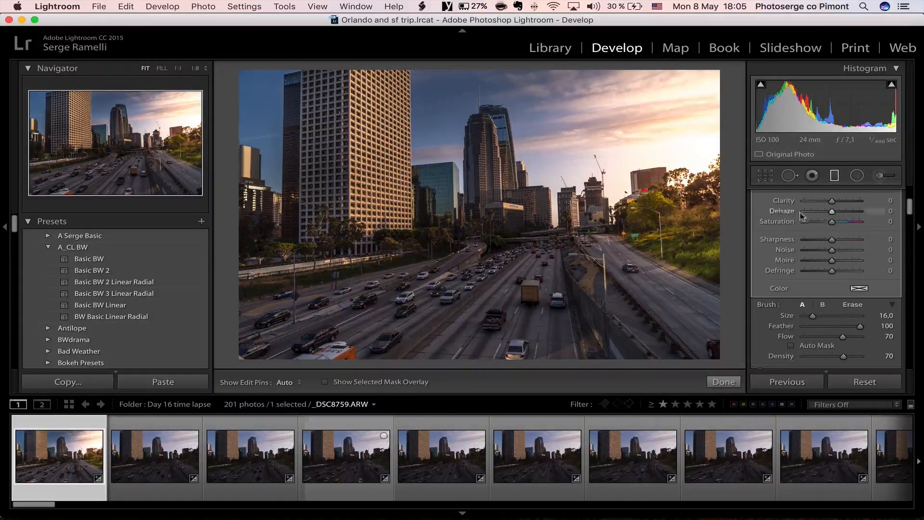
Compare the photo with and without the graduated filter effect
{"action": "scroll", "coordinate": [845, 291], "scroll_direction": "down", "scroll_amount": 3}
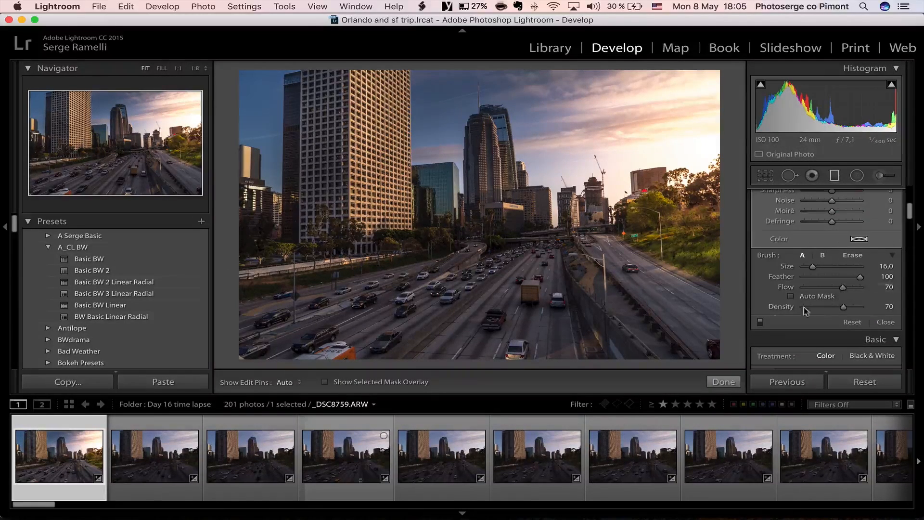
{"action": "left_click", "coordinate": [760, 322]}
{"action": "left_click", "coordinate": [760, 322]}
{"action": "left_click", "coordinate": [760, 322]}
{"action": "left_click", "coordinate": [760, 322]}
Add a second graduated filter over the freeway foreground with Exposure -2.56 and move it down toward the photo's bottom edge
{"action": "left_click", "coordinate": [856, 175]}
{"action": "left_click_drag", "start_coordinate": [496, 292], "coordinate": [499, 249]}
{"action": "left_click_drag", "start_coordinate": [843, 258], "coordinate": [820, 258]}
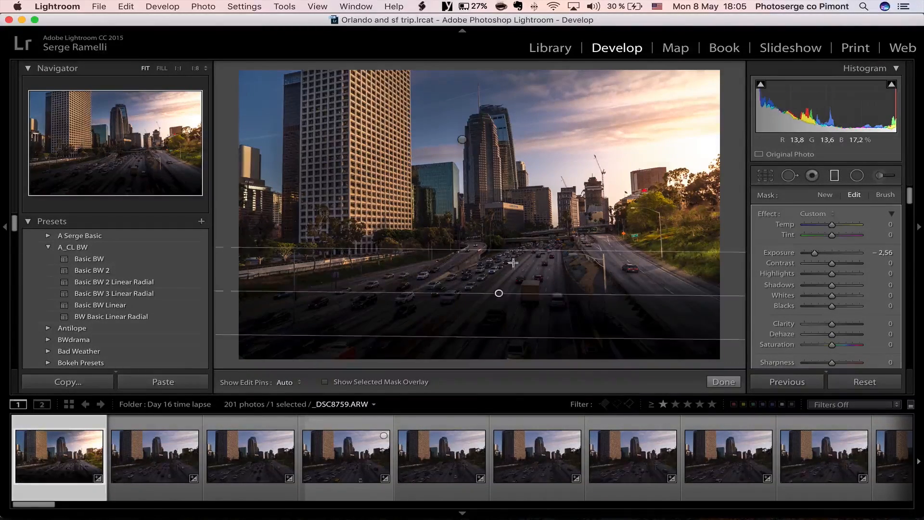
{"action": "left_click_drag", "start_coordinate": [524, 251], "coordinate": [539, 191]}
{"action": "left_click_drag", "start_coordinate": [499, 264], "coordinate": [484, 338]}
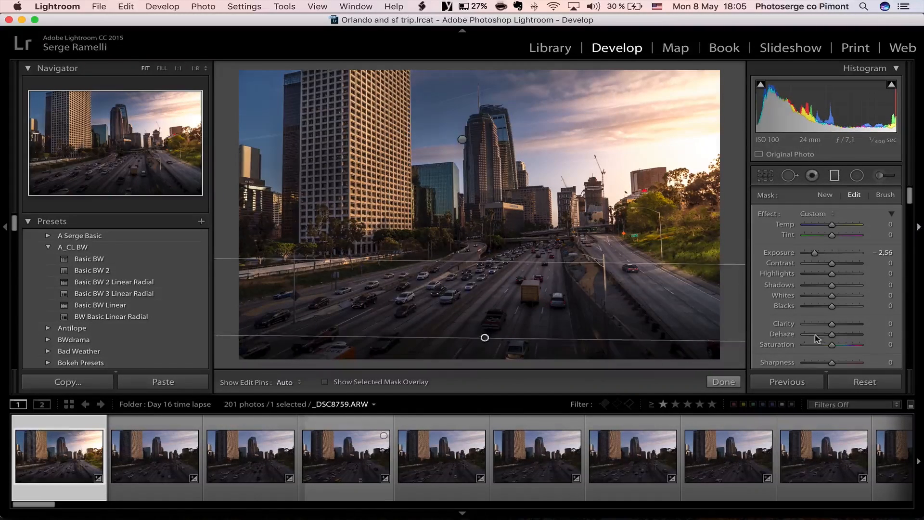
{"action": "left_click", "coordinate": [724, 382]}
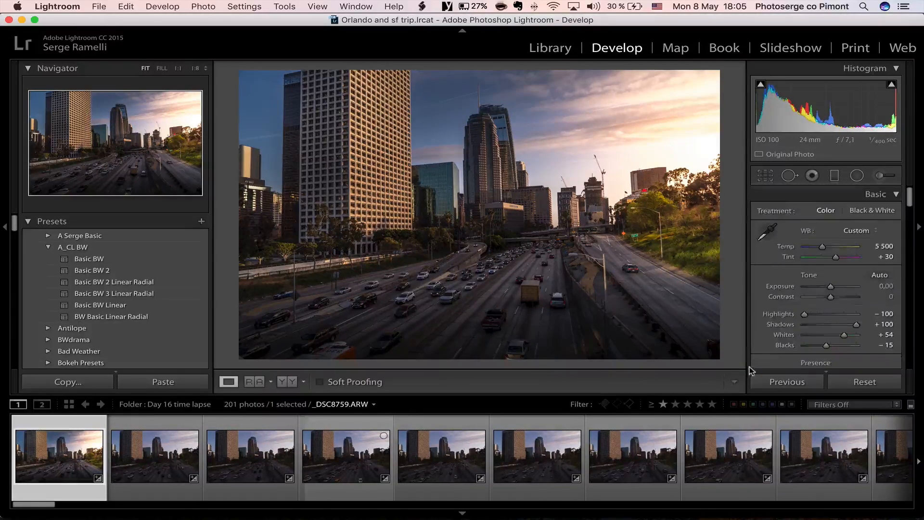
Set Clarity to +32, Vibrance to +25 and Saturation to +12, and adjust the white balance to Temp 6303 and Tint +48
{"action": "scroll", "coordinate": [838, 349], "scroll_direction": "down", "scroll_amount": 2}
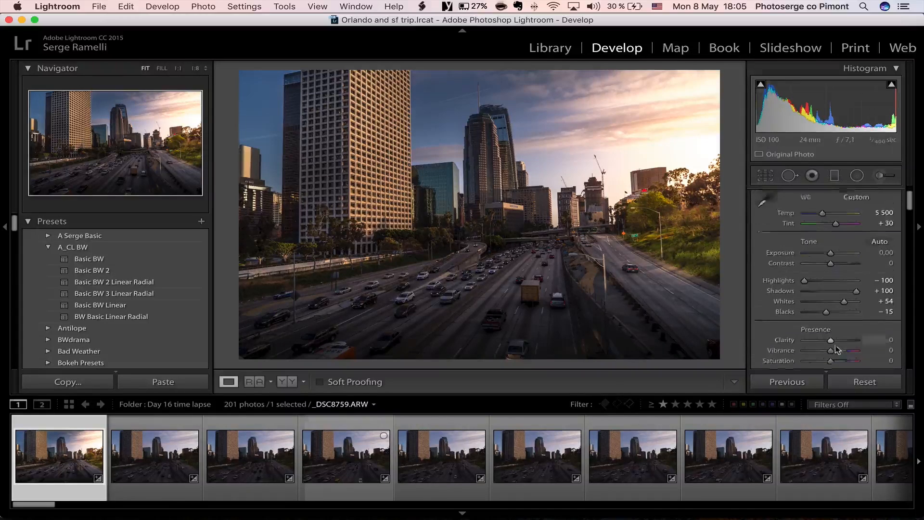
{"action": "scroll", "coordinate": [837, 350], "scroll_direction": "down", "scroll_amount": 1}
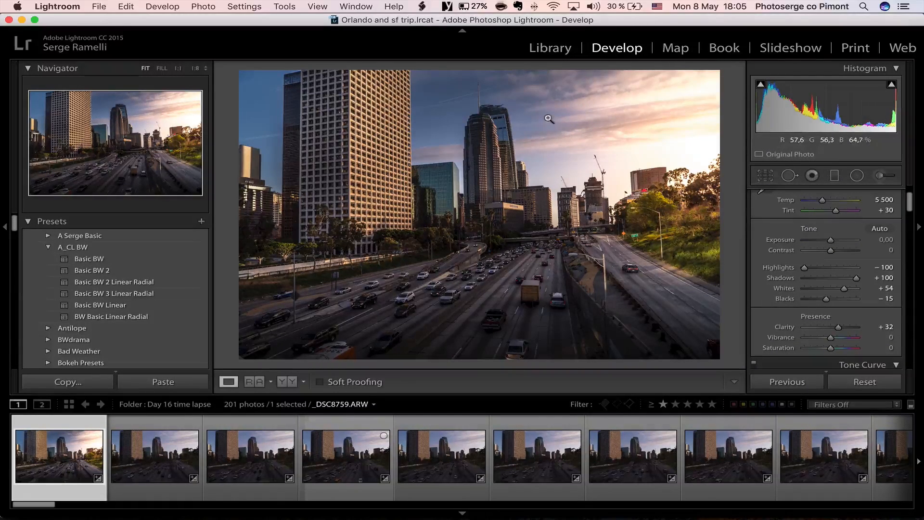
{"action": "left_click_drag", "start_coordinate": [830, 337], "coordinate": [835, 349]}
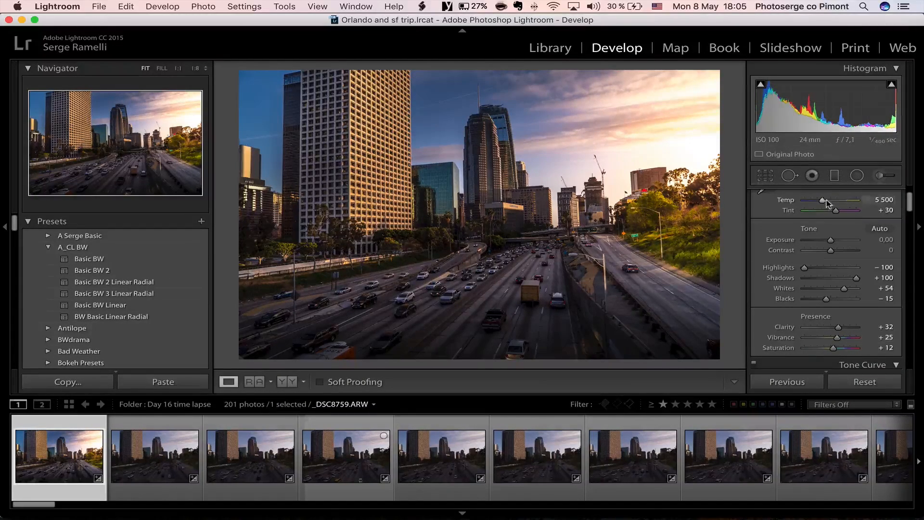
{"action": "scroll", "coordinate": [822, 203], "scroll_direction": "up", "scroll_amount": 3}
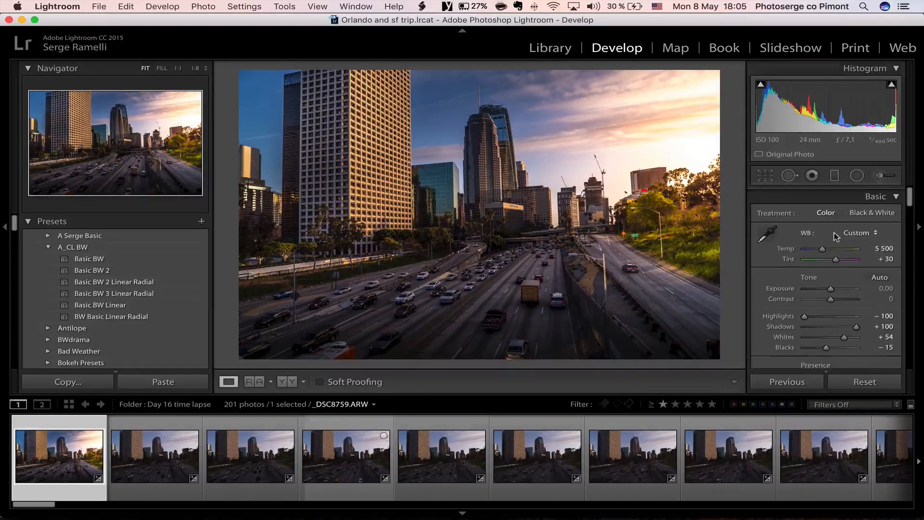
{"action": "mouse_move", "coordinate": [823, 248]}
{"action": "left_mouse_down"}
{"action": "mouse_move", "coordinate": [840, 258]}
{"action": "mouse_move", "coordinate": [828, 249]}
{"action": "left_mouse_up"}
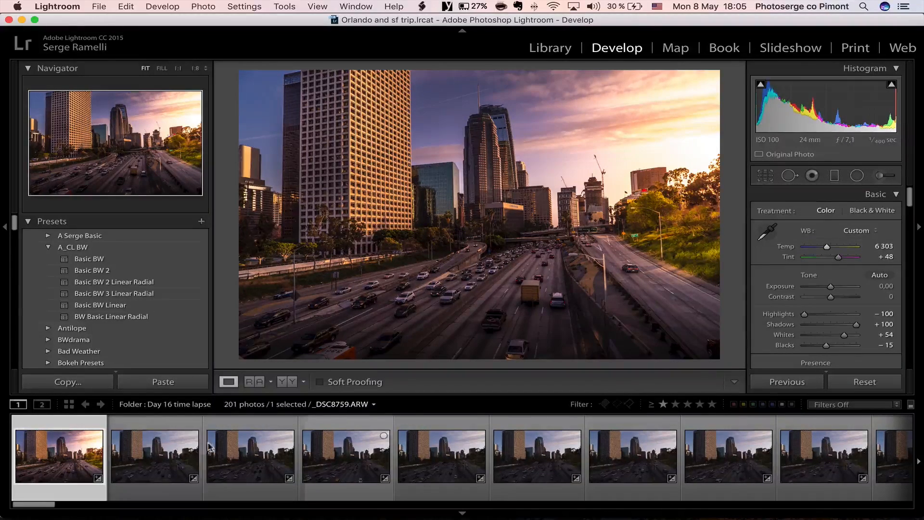
Straighten the photo's perspective with the Auto Upright correction
{"action": "scroll", "coordinate": [827, 285], "scroll_direction": "down", "scroll_amount": 10}
{"action": "scroll", "coordinate": [827, 285], "scroll_direction": "down", "scroll_amount": 10}
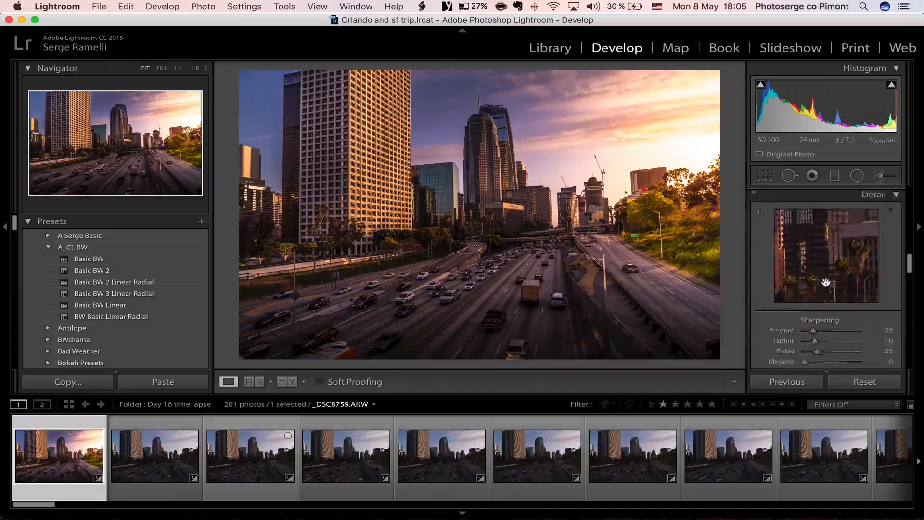
{"action": "scroll", "coordinate": [827, 285], "scroll_direction": "down", "scroll_amount": 3}
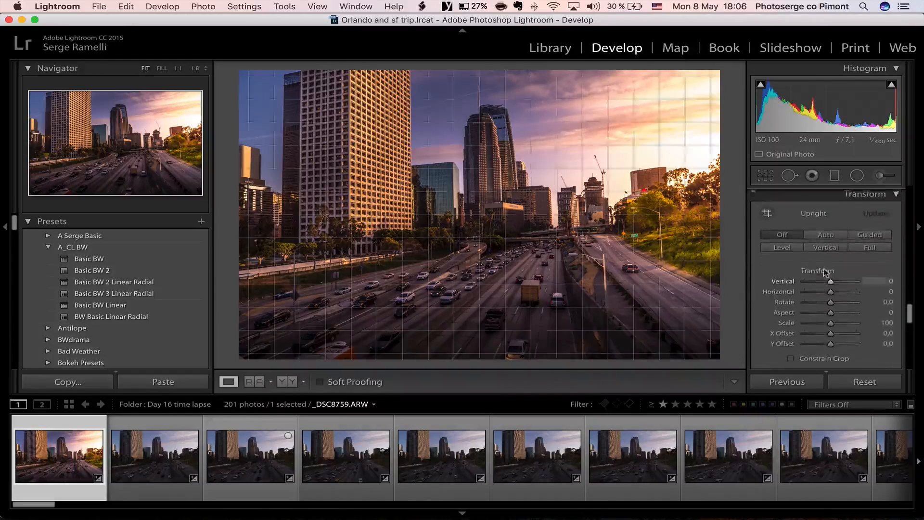
{"action": "left_click", "coordinate": [826, 232]}
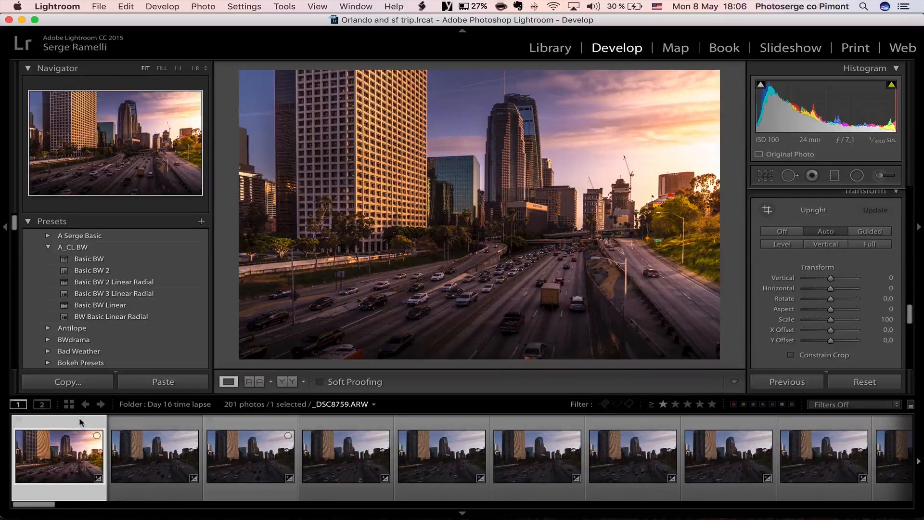
Select all 201 photos and synchronize the first photo's develop settings to them with every setting included
{"action": "key", "text": "super+a"}
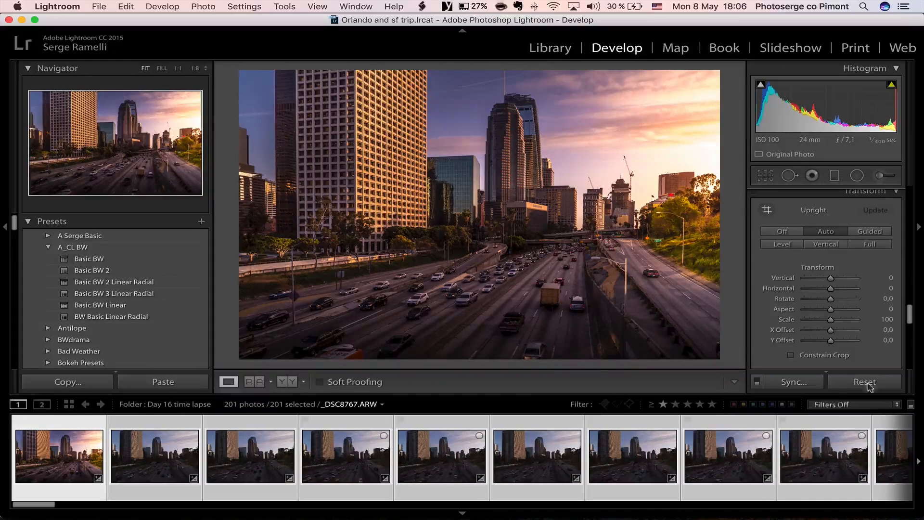
{"action": "left_click", "coordinate": [794, 382]}
{"action": "left_click", "coordinate": [231, 280]}
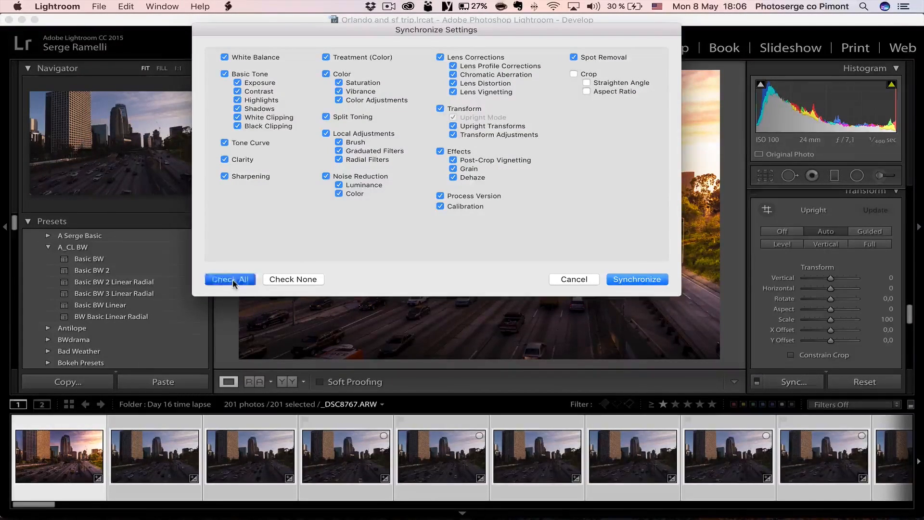
{"action": "left_click", "coordinate": [633, 283]}
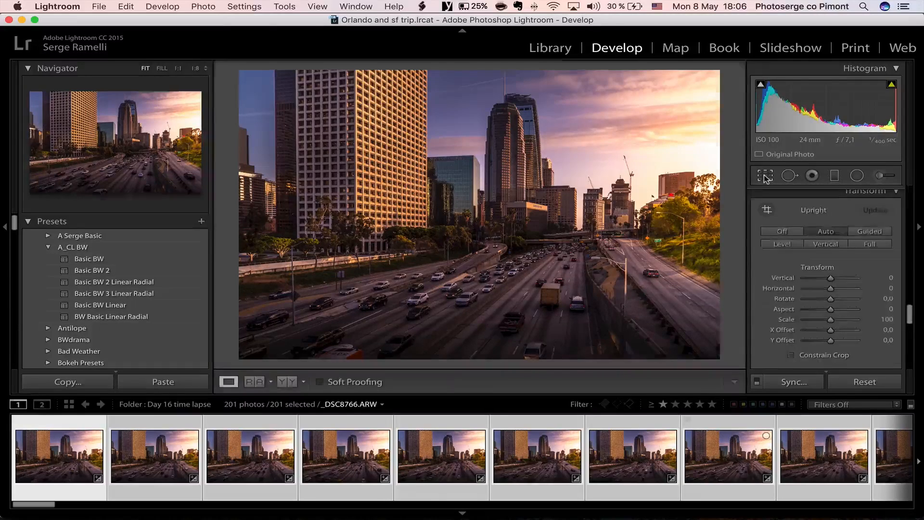
Crop the first photo to 16 x 9, keeping the top of the image in the frame, and synchronize the crop to all 201 photos
{"action": "left_click", "coordinate": [766, 176]}
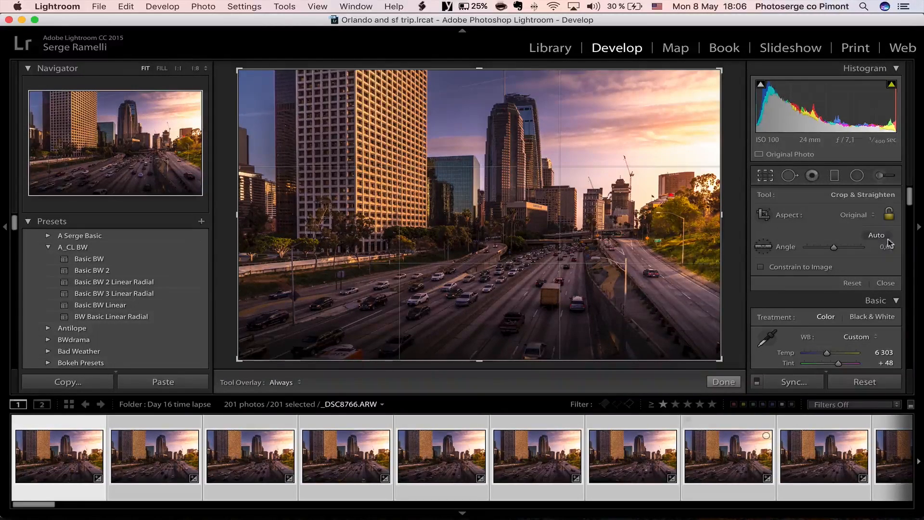
{"action": "left_click", "coordinate": [867, 215]}
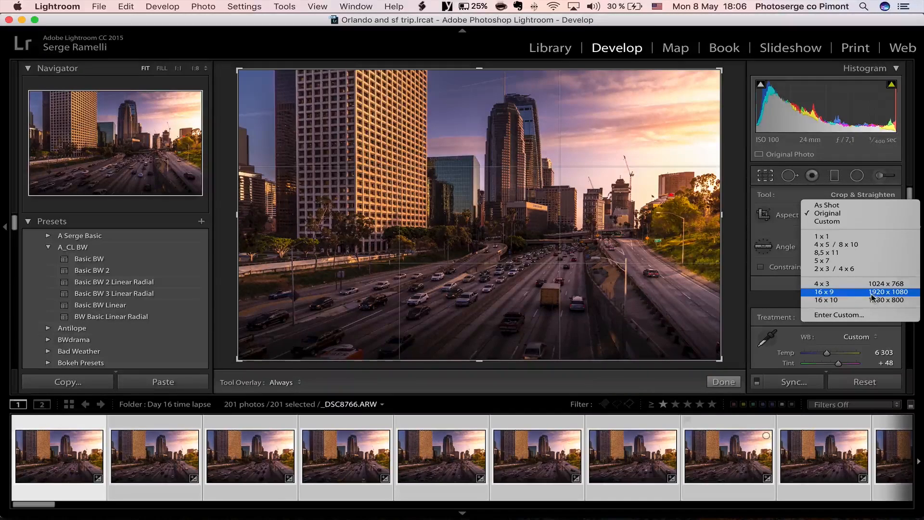
{"action": "left_click", "coordinate": [908, 296]}
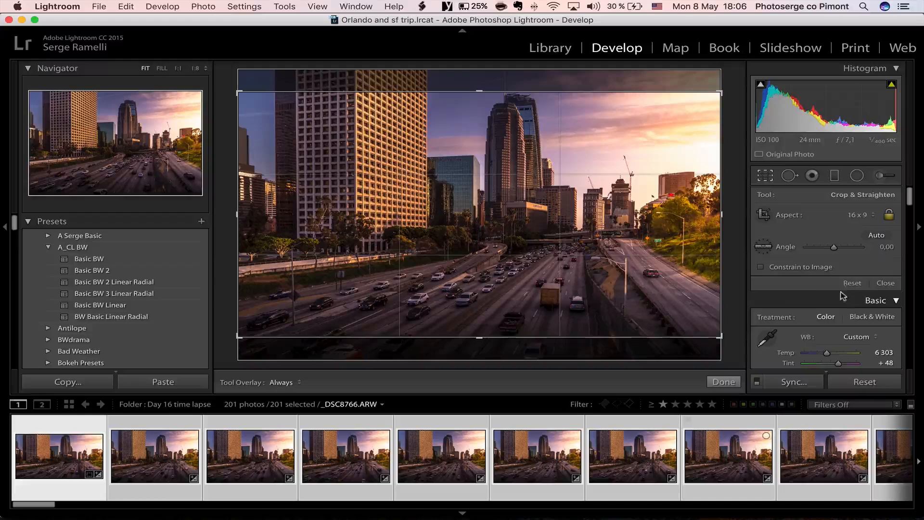
{"action": "left_click_drag", "start_coordinate": [501, 212], "coordinate": [498, 235]}
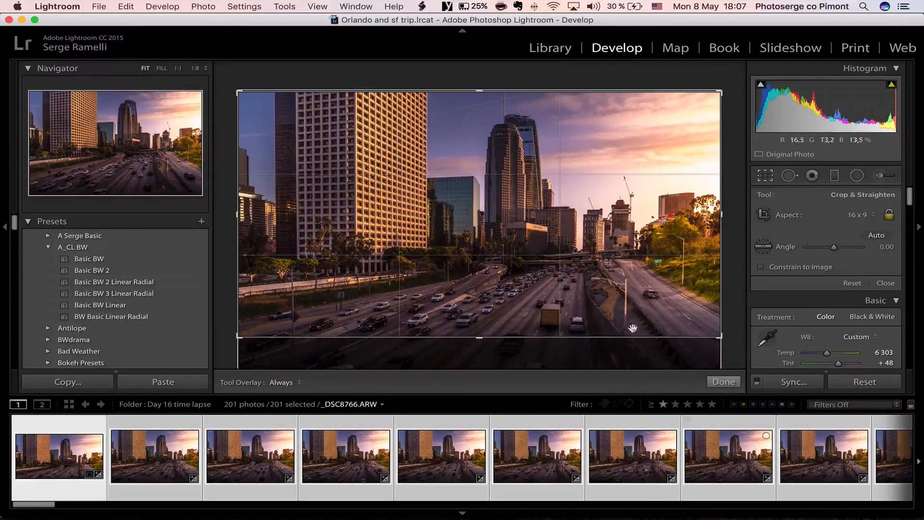
{"action": "left_click", "coordinate": [725, 382]}
{"action": "left_click", "coordinate": [788, 381]}
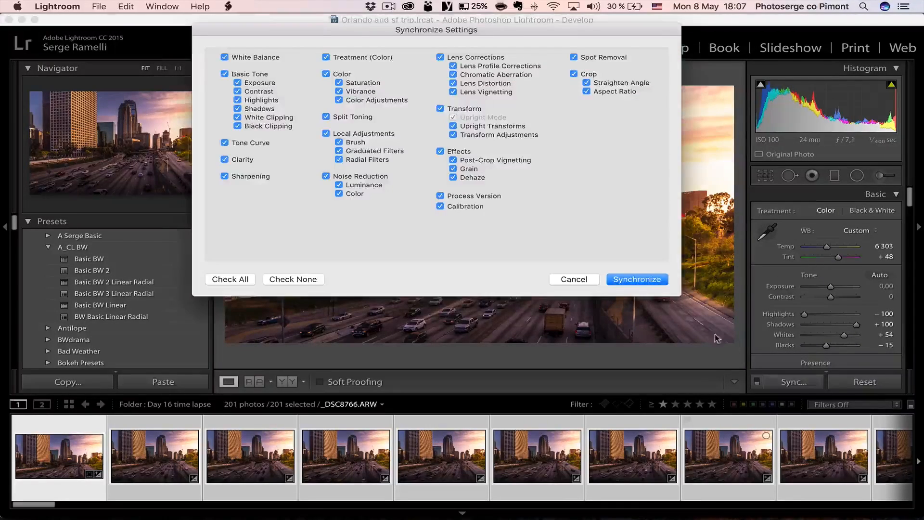
{"action": "left_click", "coordinate": [630, 279]}
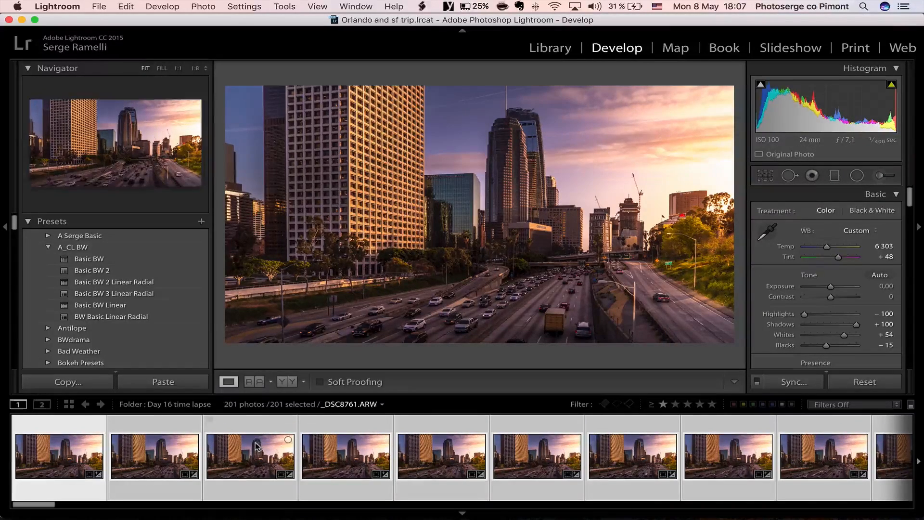
Open the export settings for all selected photos with Export Time Lapse (LRTimelapse) as the destination
{"action": "right_click", "coordinate": [248, 455]}
{"action": "mouse_move", "coordinate": [288, 454]}
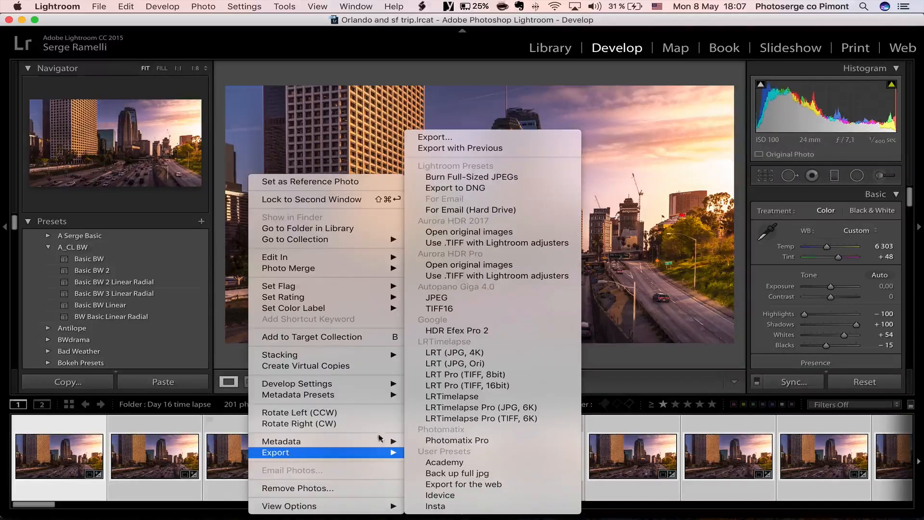
{"action": "left_click", "coordinate": [466, 138]}
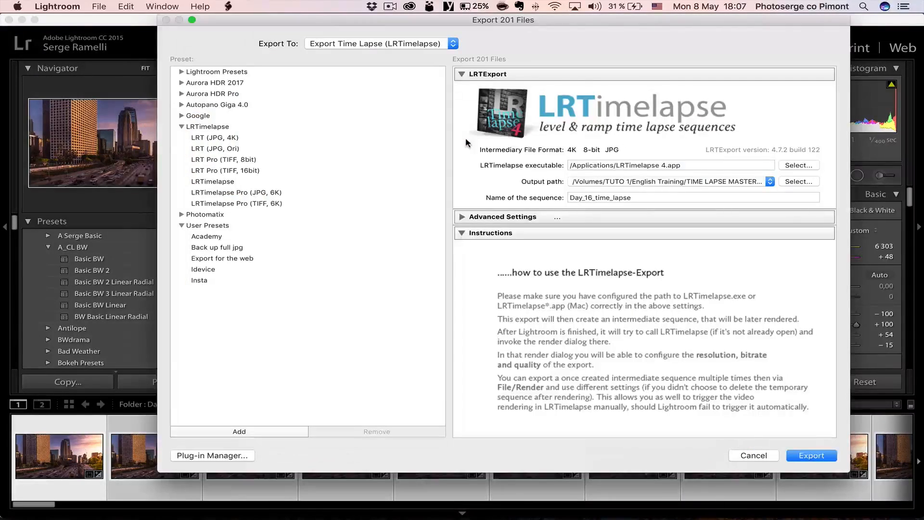
{"action": "left_click", "coordinate": [426, 45]}
{"action": "scroll", "coordinate": [337, 85], "scroll_direction": "up", "scroll_amount": 3}
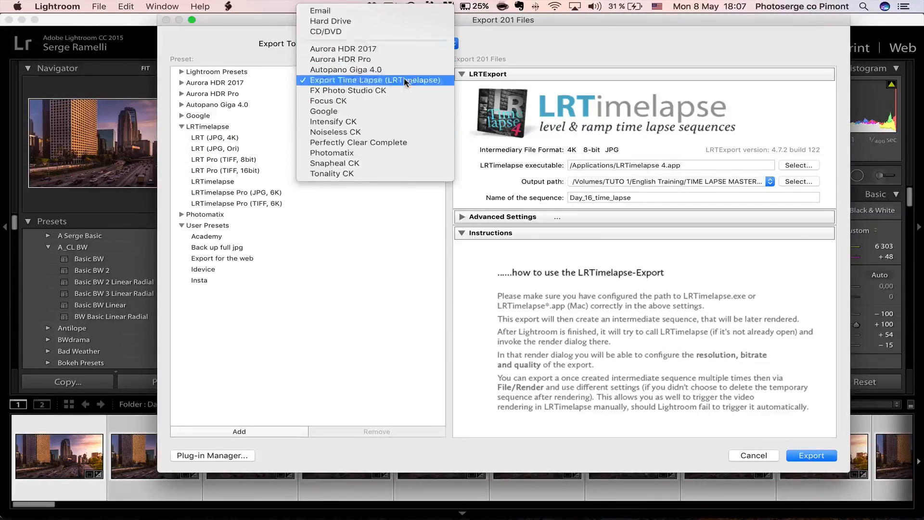
{"action": "left_click", "coordinate": [344, 81]}
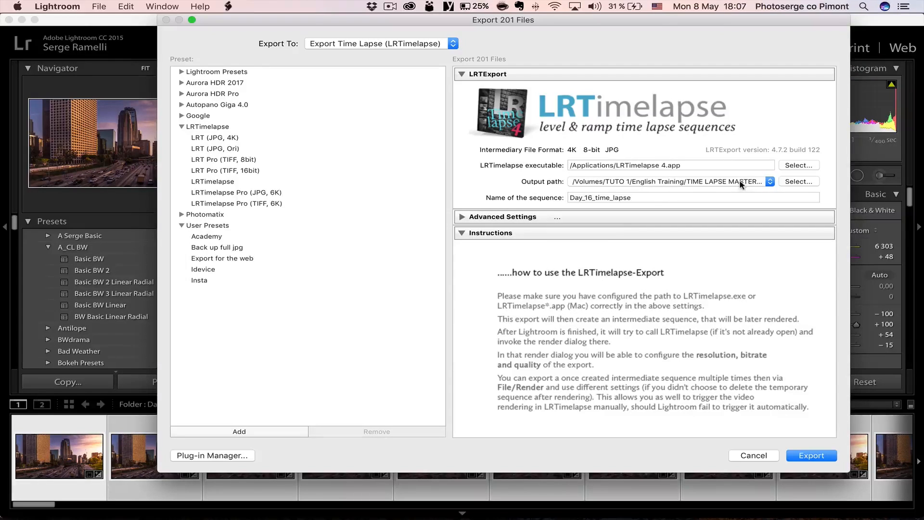
Set the export's output path to the Day 15 folder inside One PIP per day on the Desktop
{"action": "left_click", "coordinate": [795, 182]}
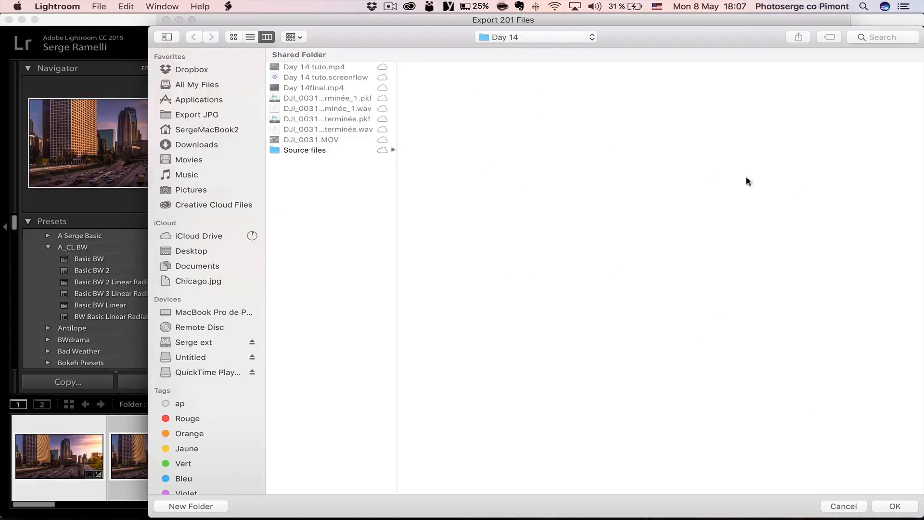
{"action": "left_click", "coordinate": [549, 39]}
{"action": "left_click", "coordinate": [552, 37]}
{"action": "left_click", "coordinate": [553, 37]}
{"action": "left_click", "coordinate": [553, 125]}
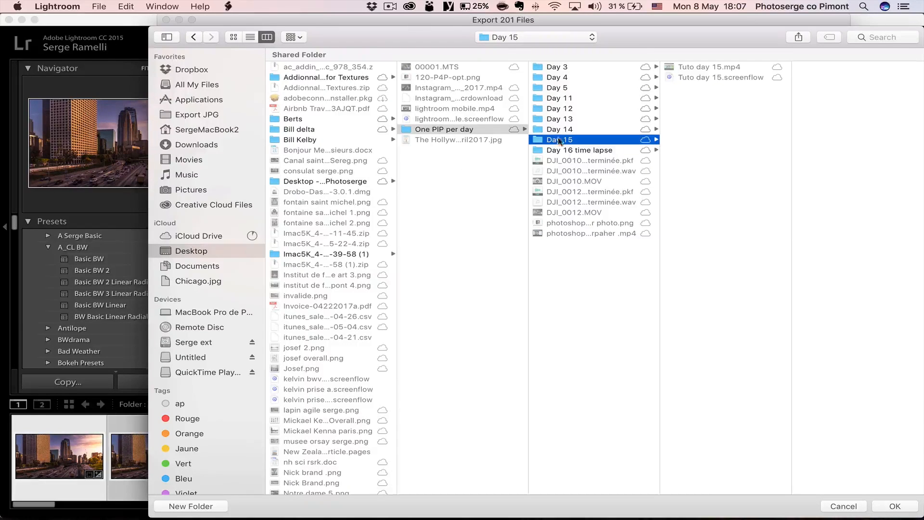
{"action": "left_click", "coordinate": [895, 507]}
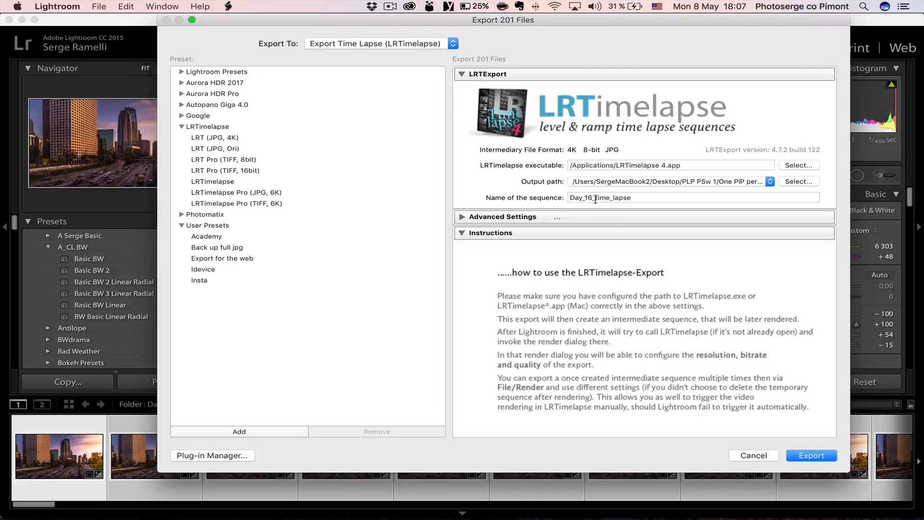
Export the sequence and render it in LRTimelapse as an MP4 (H.264) video at 1080p, 30 frames per second and Ultra High quality
{"action": "left_click", "coordinate": [818, 456]}
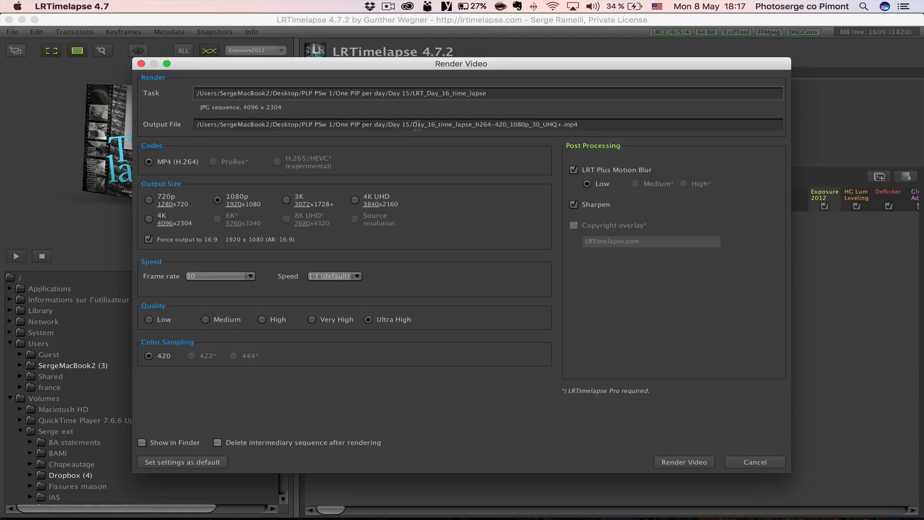
{"action": "left_click", "coordinate": [688, 462]}
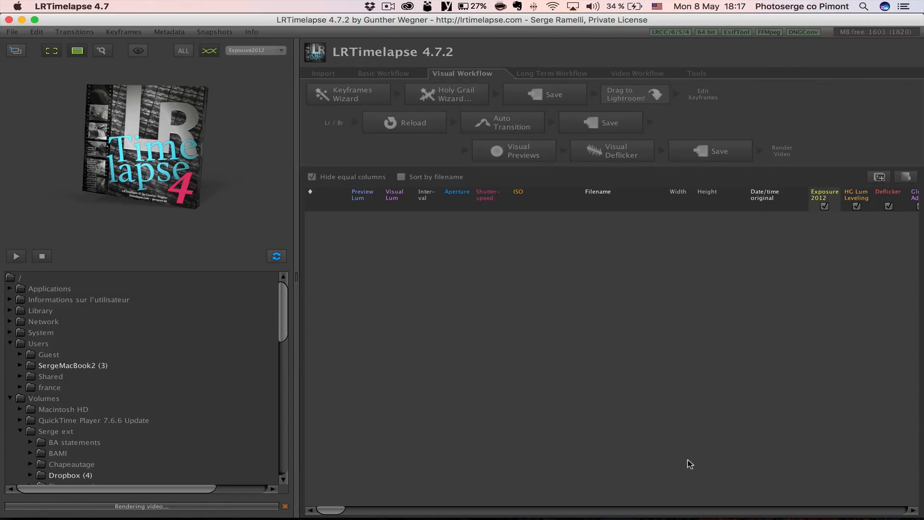